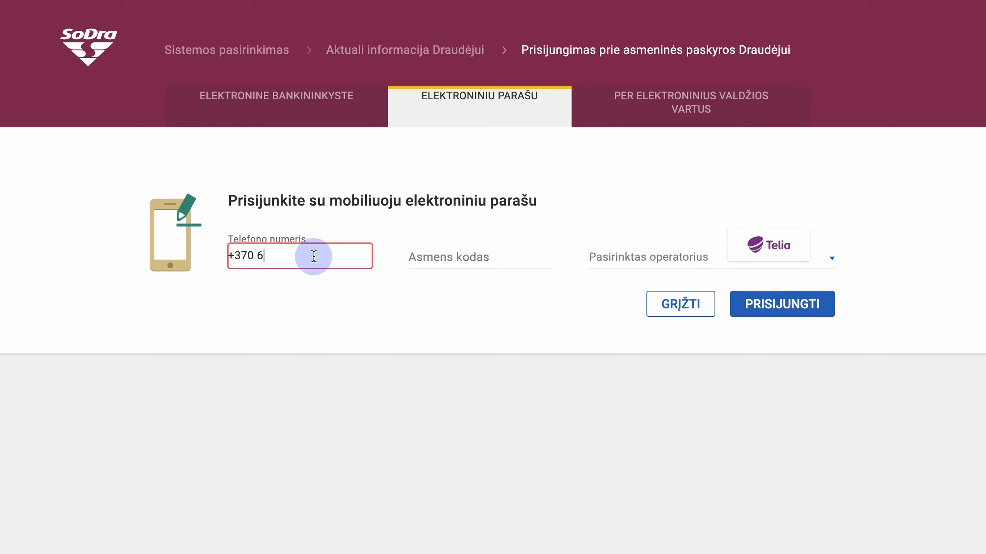
# - Sign in to Sodra with mobile e-signature using the phone number and personal code
pyautogui.write('••••••')
pyautogui.press('Tab')
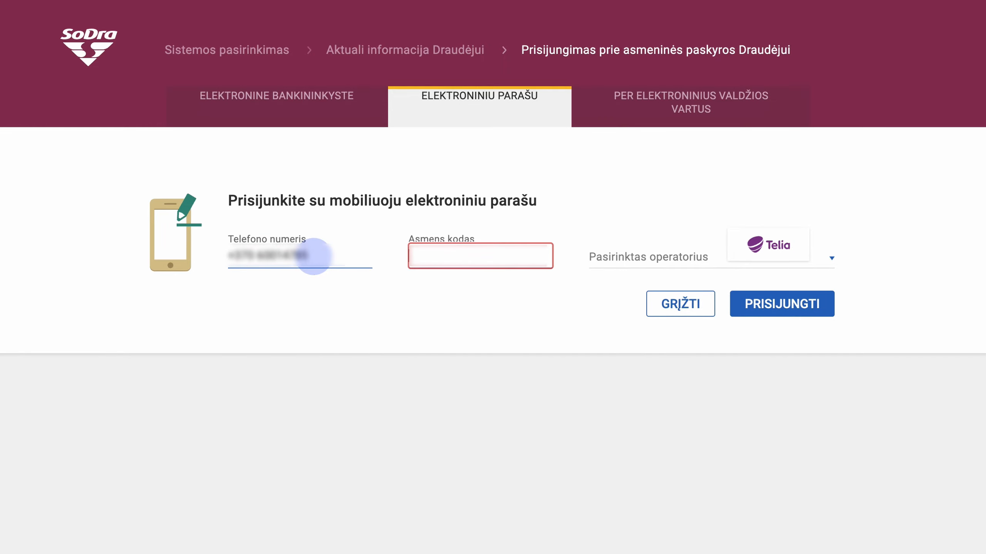
pyautogui.write('•••••••••••')
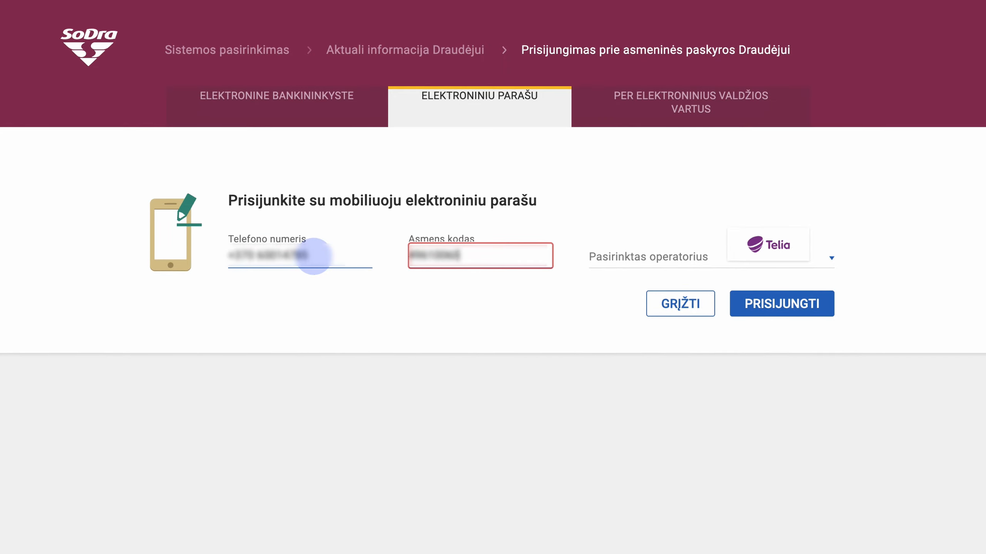
pyautogui.click(773, 306)
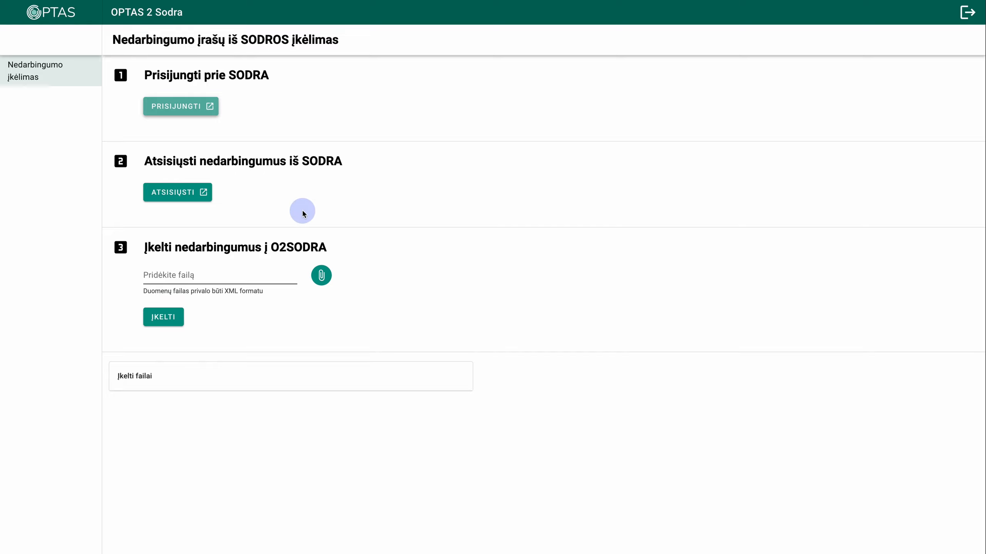
# - Download the Sodra sick-leave records and select 2024-07-28T12_36_35_report.xml for upload
pyautogui.click(173, 201)
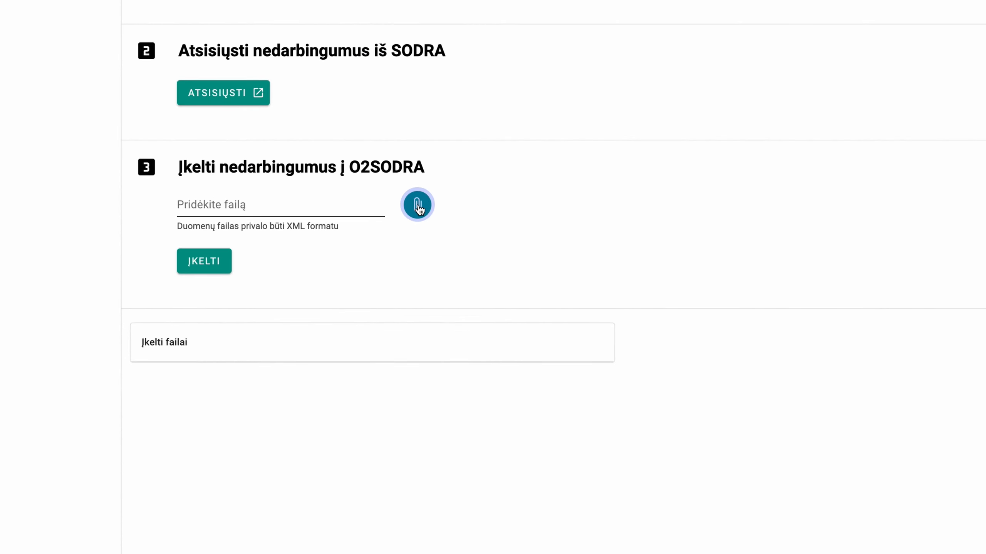
pyautogui.click(418, 207)
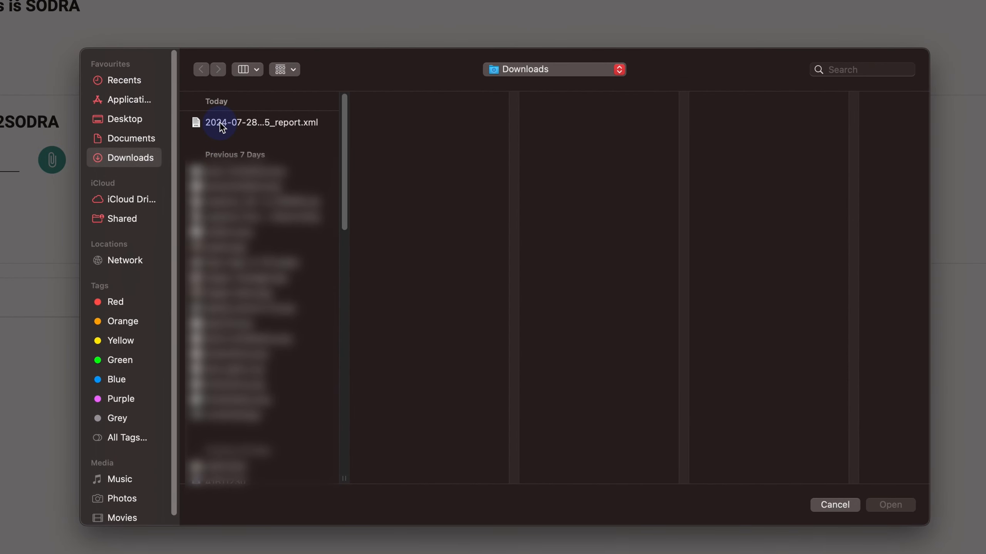
pyautogui.click(221, 124)
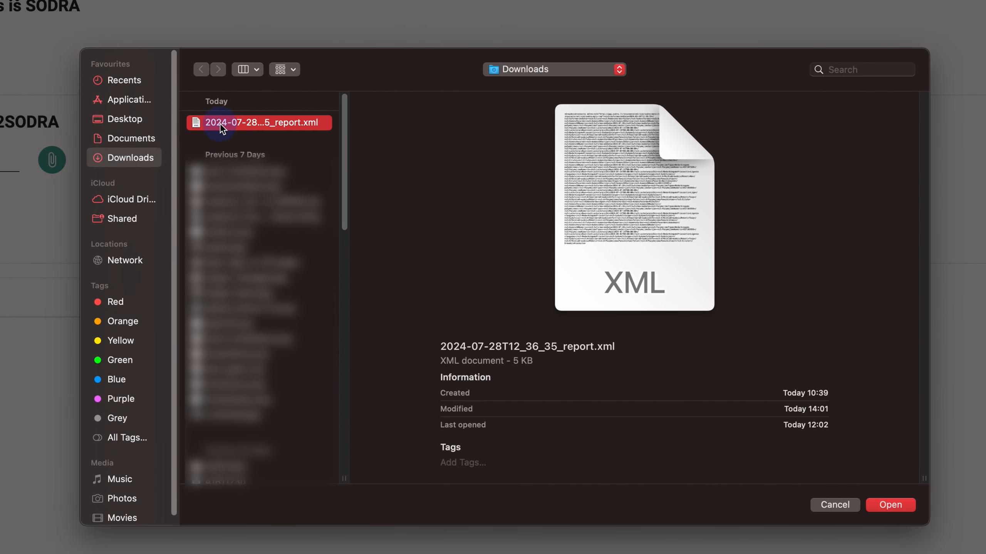
pyautogui.click(892, 505)
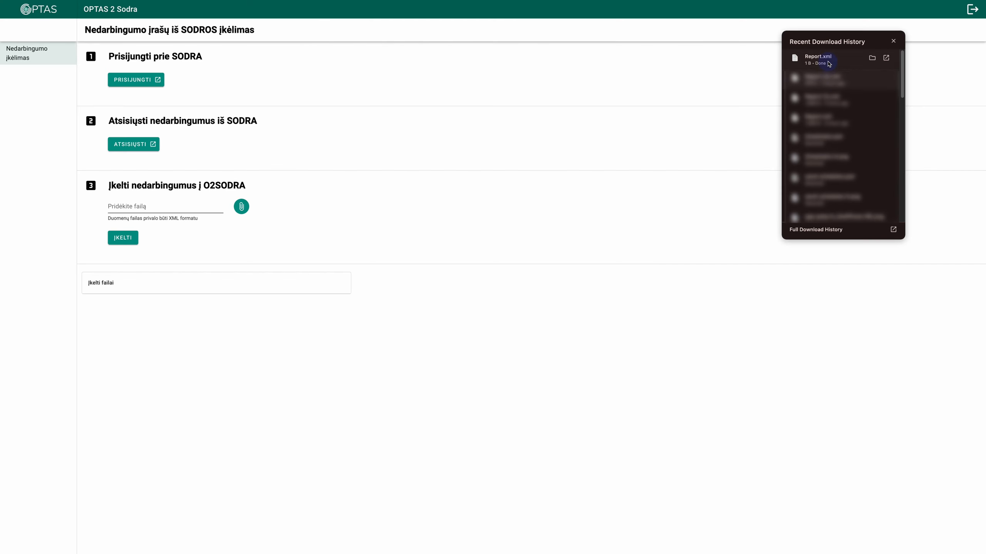
# - Upload Report.xml and import the three valid green sick-leave rows into the schedule
pyautogui.click(828, 63)
pyautogui.moveTo(827, 62); pyautogui.dragTo(180, 207)
pyautogui.click(132, 238)
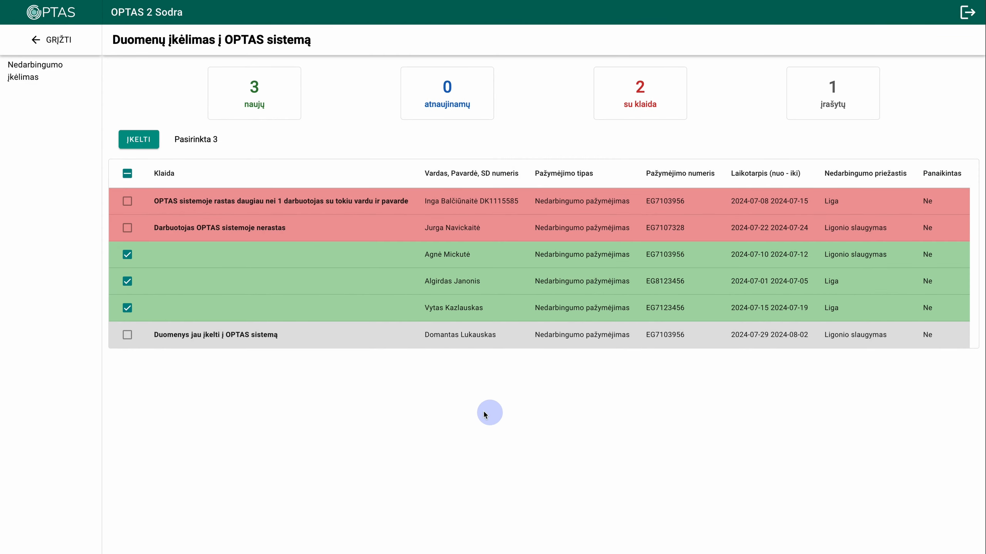
pyautogui.click(134, 149)
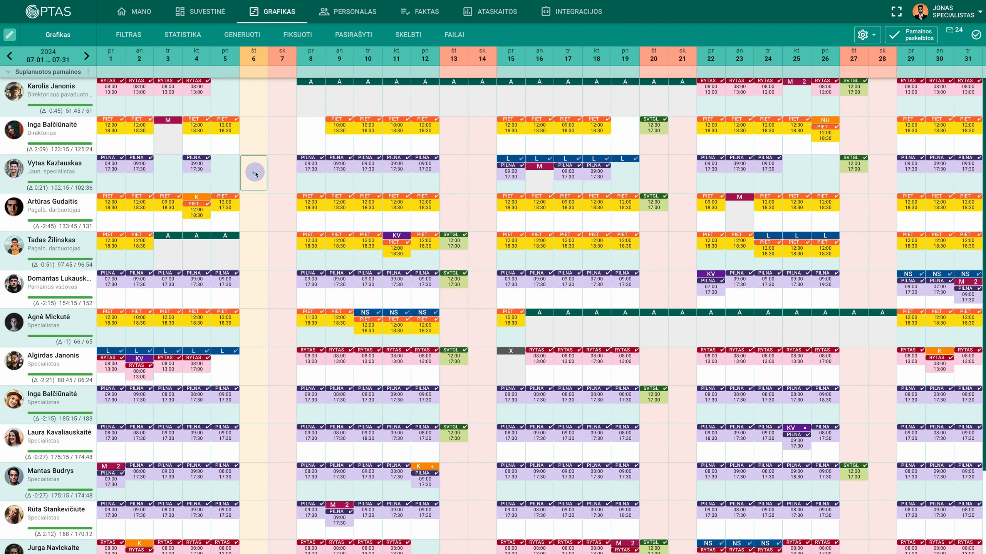
# - Inspect the imported L sick-leave bars on the July 2024 GRAFIKAS schedule
pyautogui.moveTo(518, 159)
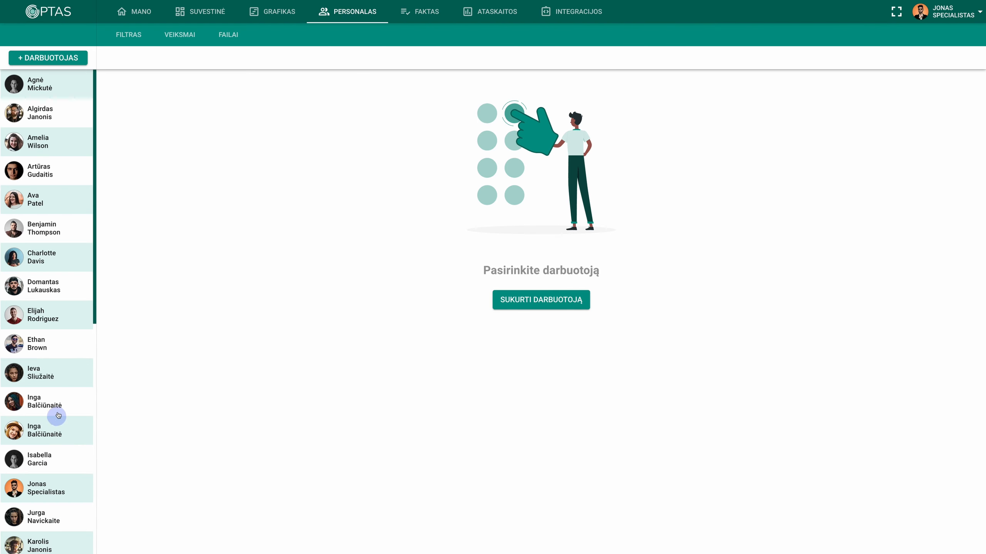
# - Fill in the first same-named employee's Soc. draudimo numeris and save her profile
pyautogui.click(57, 401)
pyautogui.scroll(-3, 57, 401)
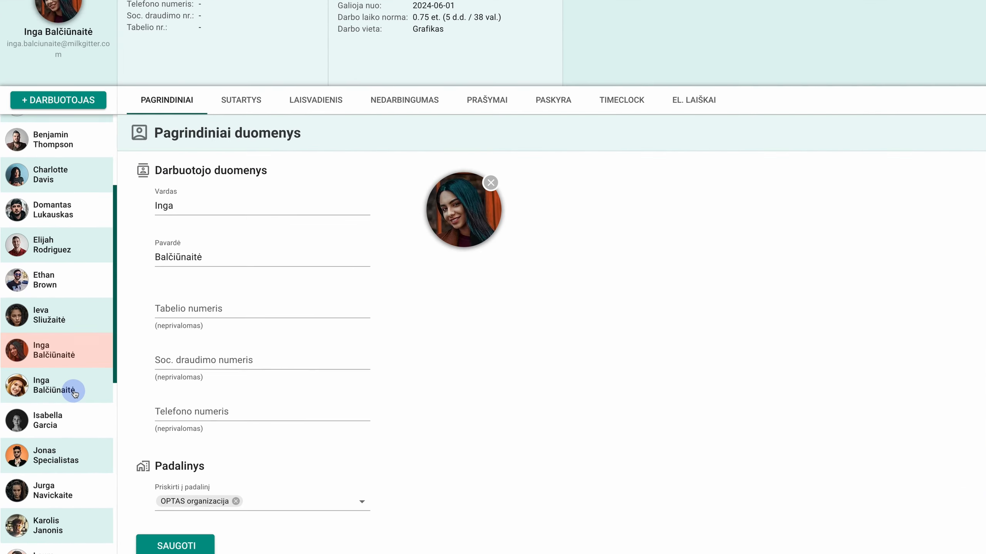
pyautogui.click(199, 353)
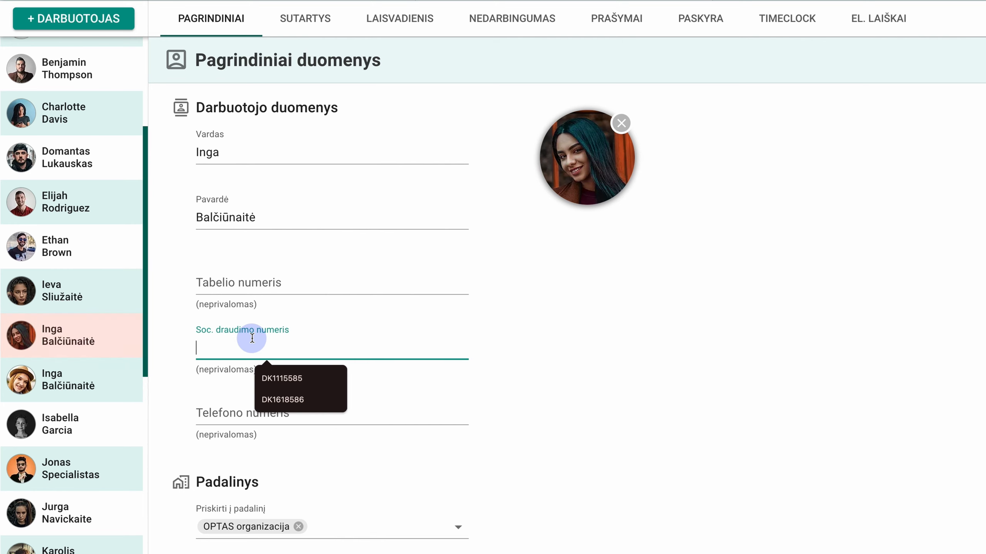
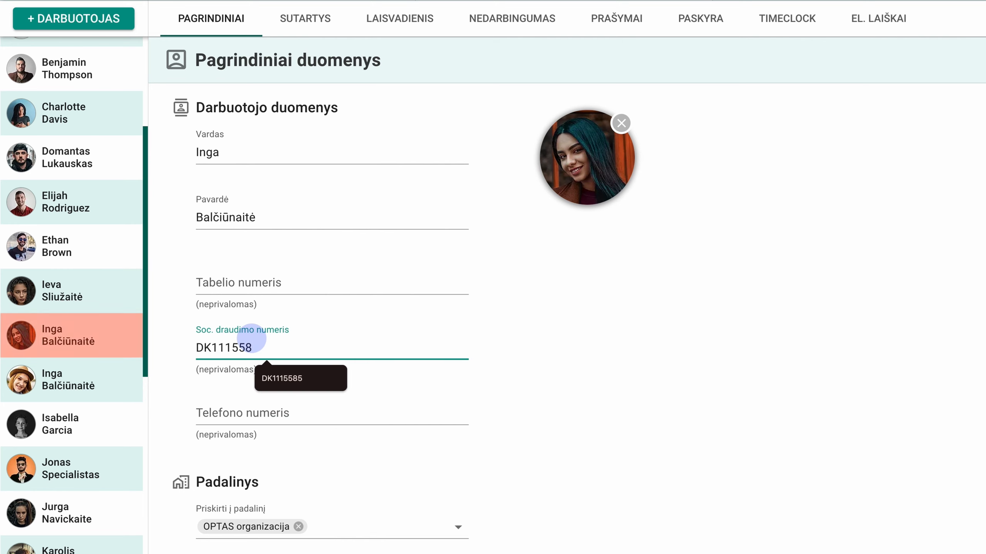
pyautogui.scroll(-2, 248, 282)
pyautogui.click(238, 512)
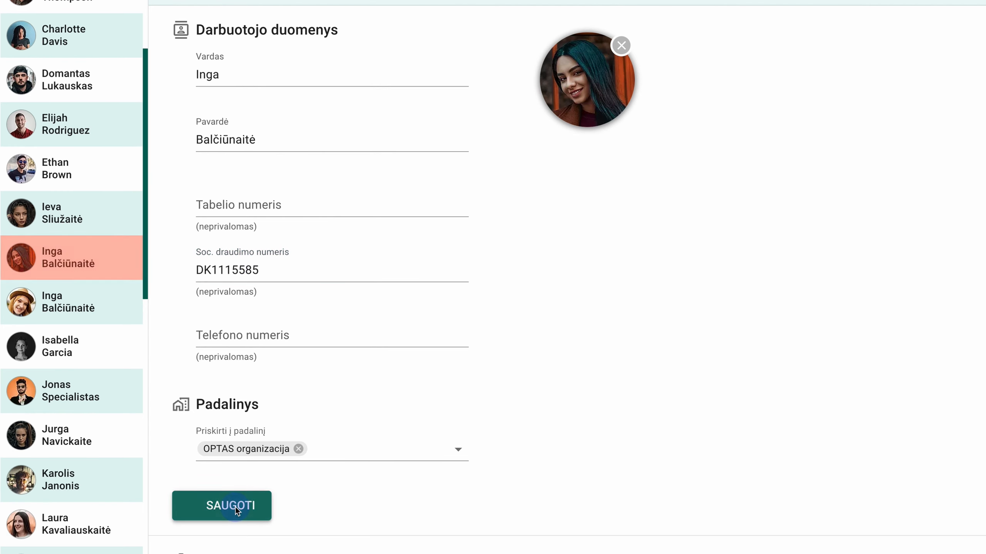
# - Fill in the second same-named employee's Soc. draudimo numeris and save her profile
pyautogui.click(72, 299)
pyautogui.click(239, 260)
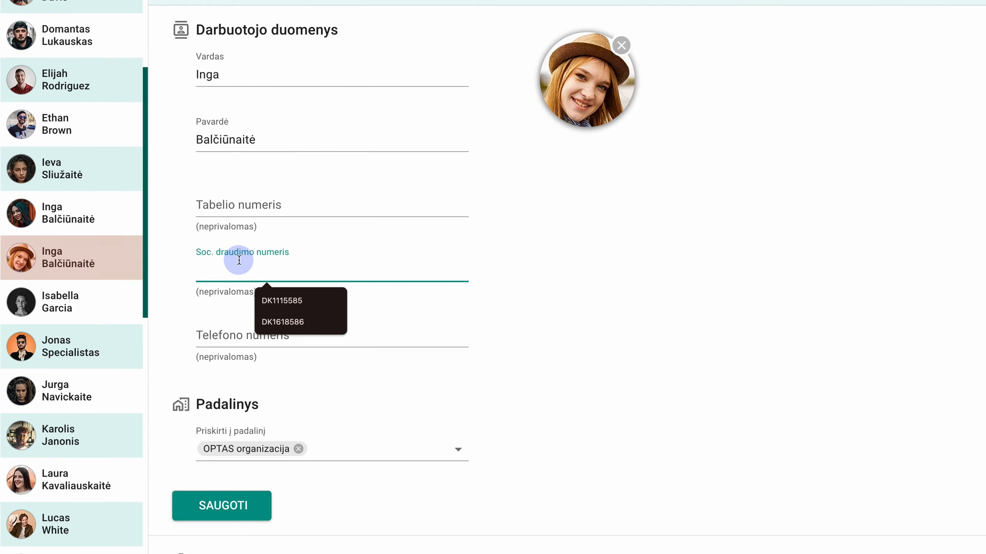
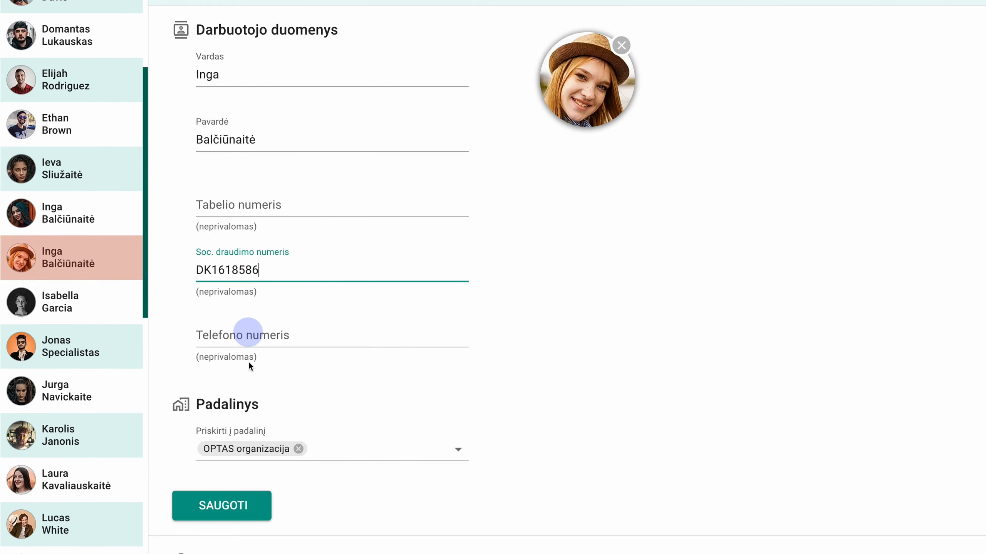
pyautogui.click(225, 507)
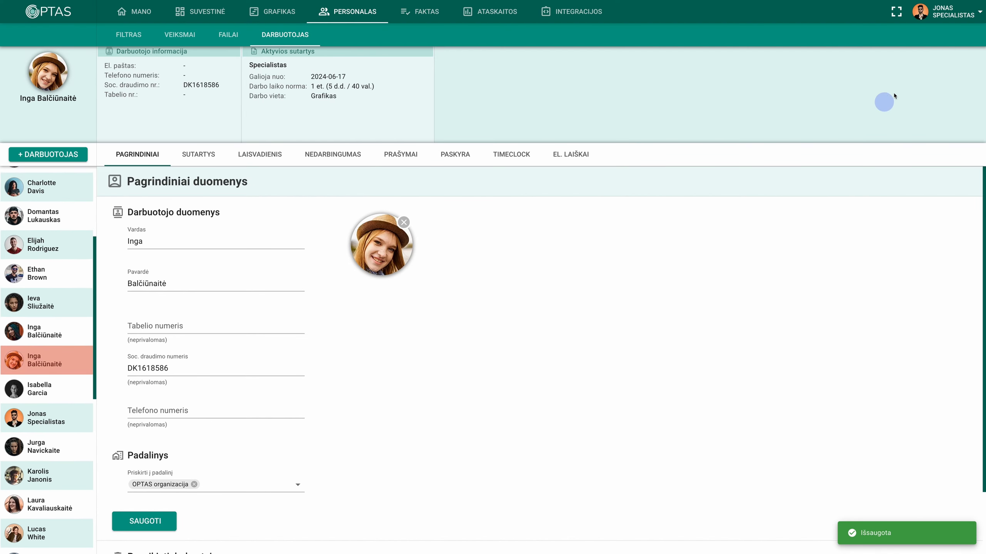
pyautogui.click(941, 14)
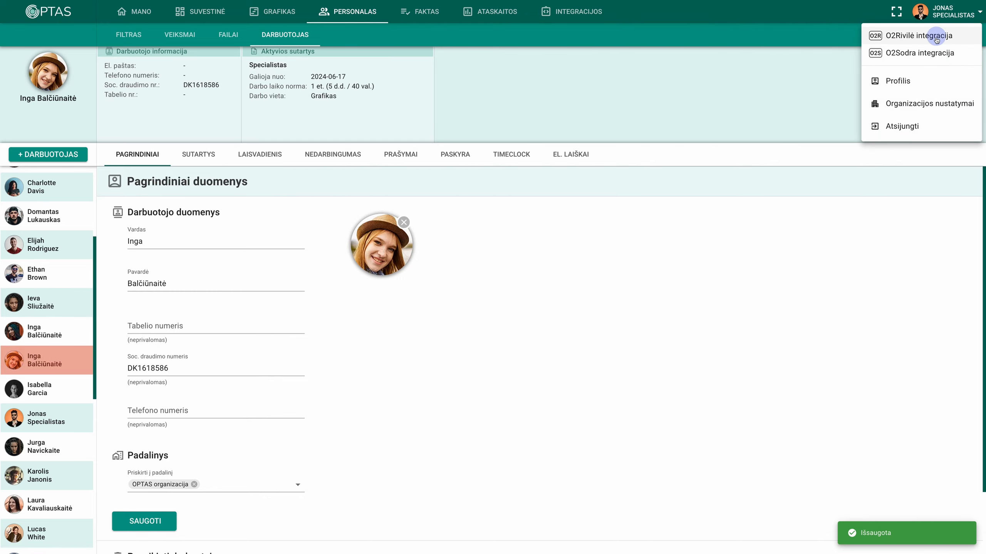
# - Re-upload the report XML via O2Sodra integracija and import the one newly valid record
pyautogui.click(920, 53)
pyautogui.click(241, 206)
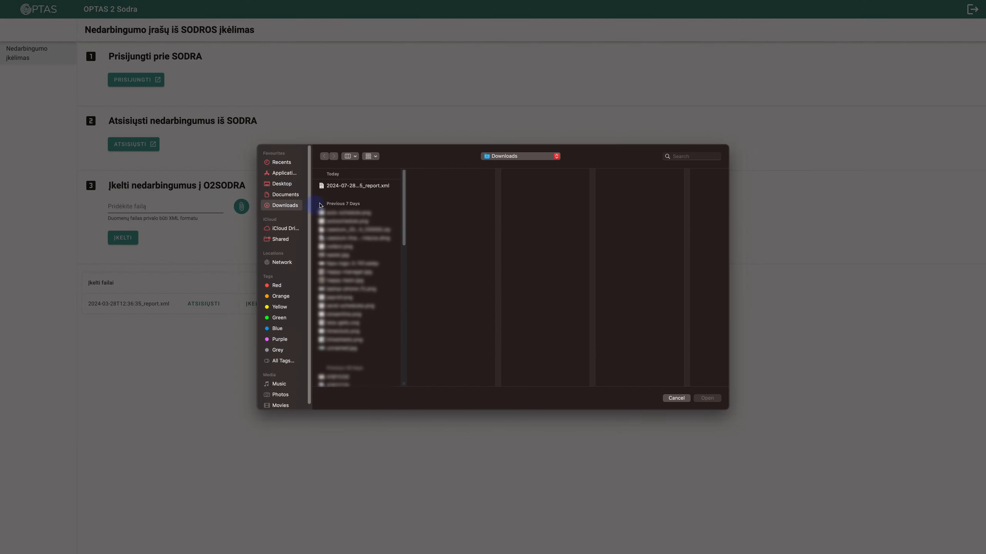
pyautogui.click(357, 185)
pyautogui.click(707, 398)
pyautogui.click(126, 242)
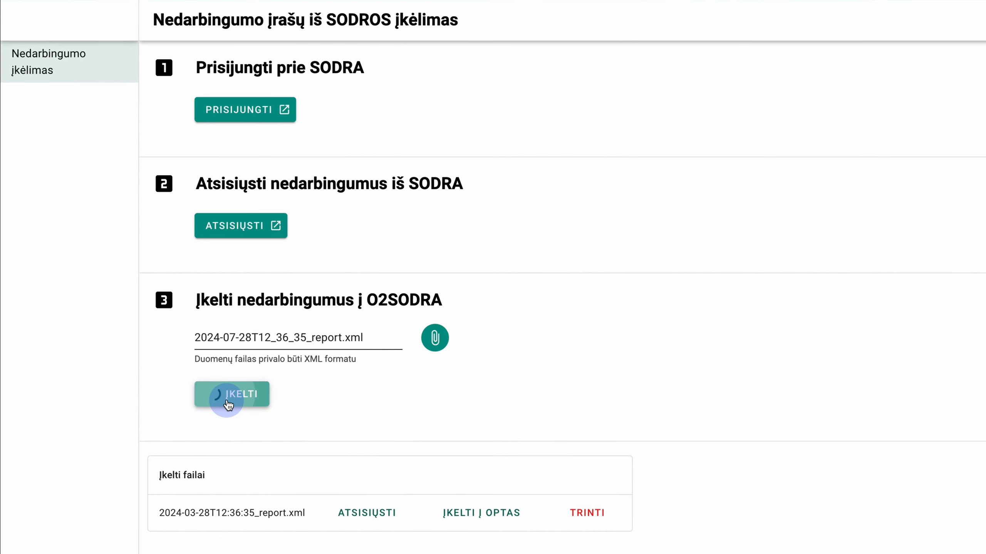
pyautogui.click(403, 239)
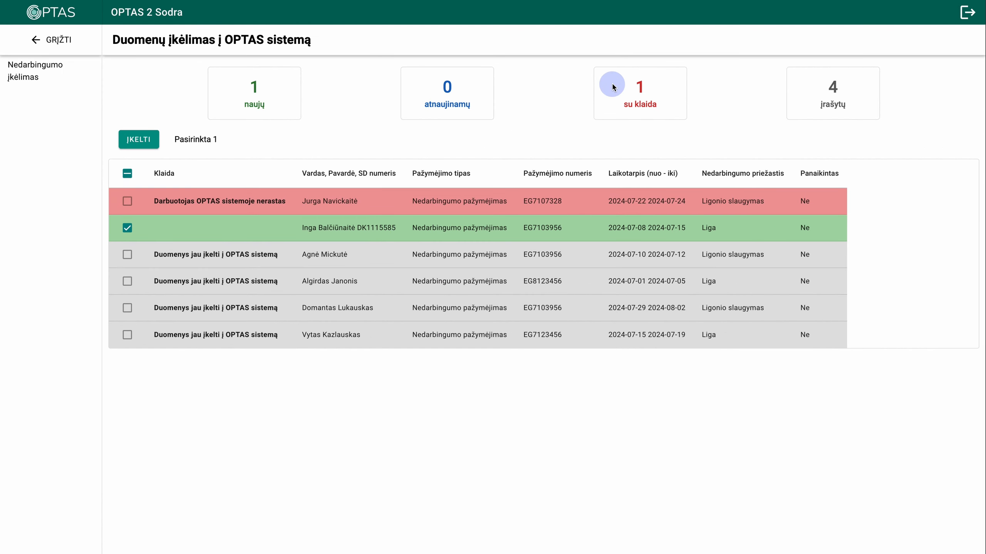
pyautogui.click(132, 146)
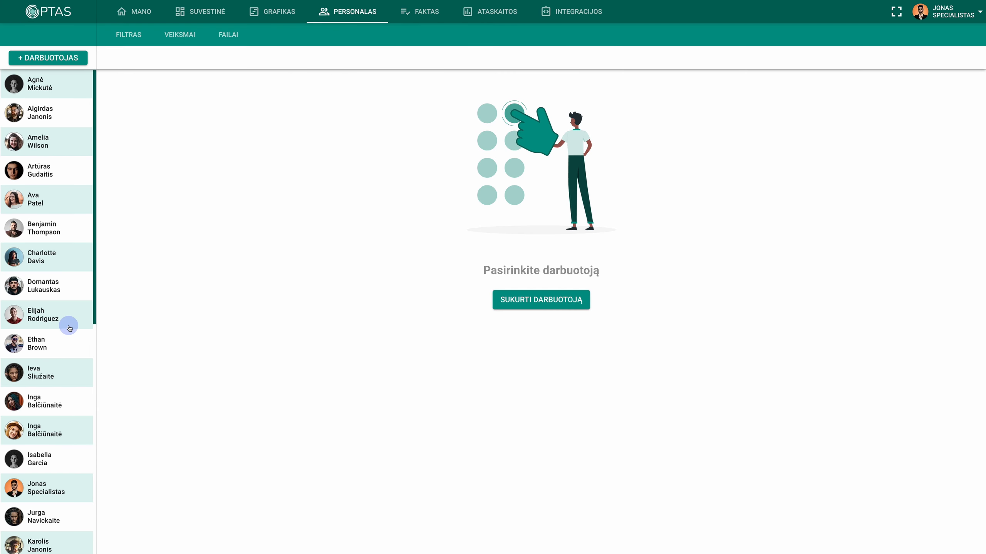
# - Change the unmatched employee's Pavardė to end in 'ė' instead of 'e' and save
pyautogui.scroll(-3, 70, 328)
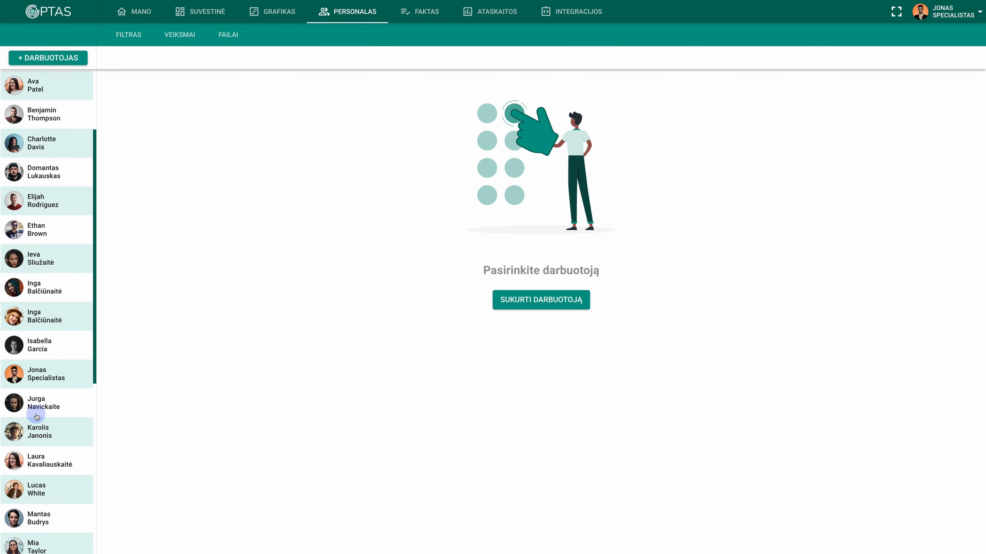
pyautogui.click(36, 415)
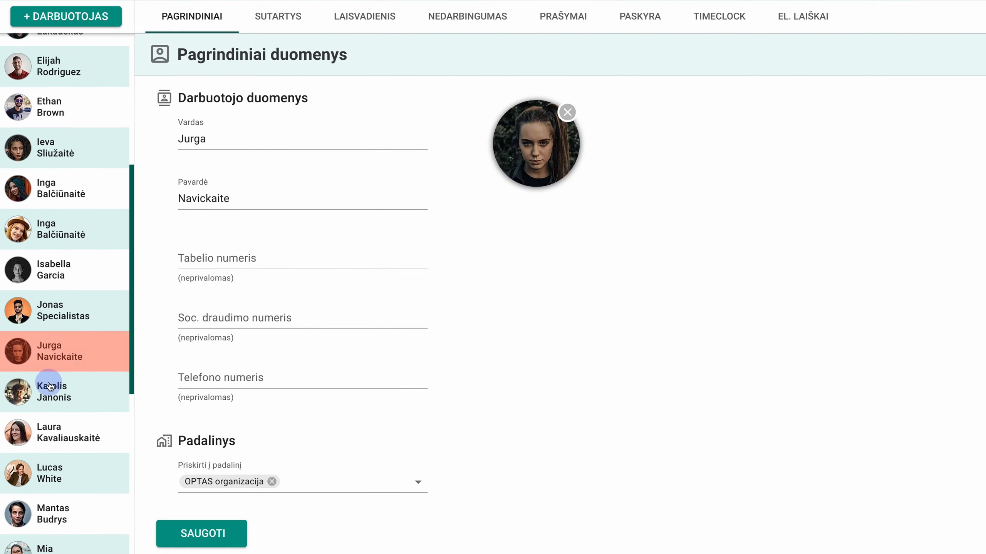
pyautogui.scroll(-1, 43, 421)
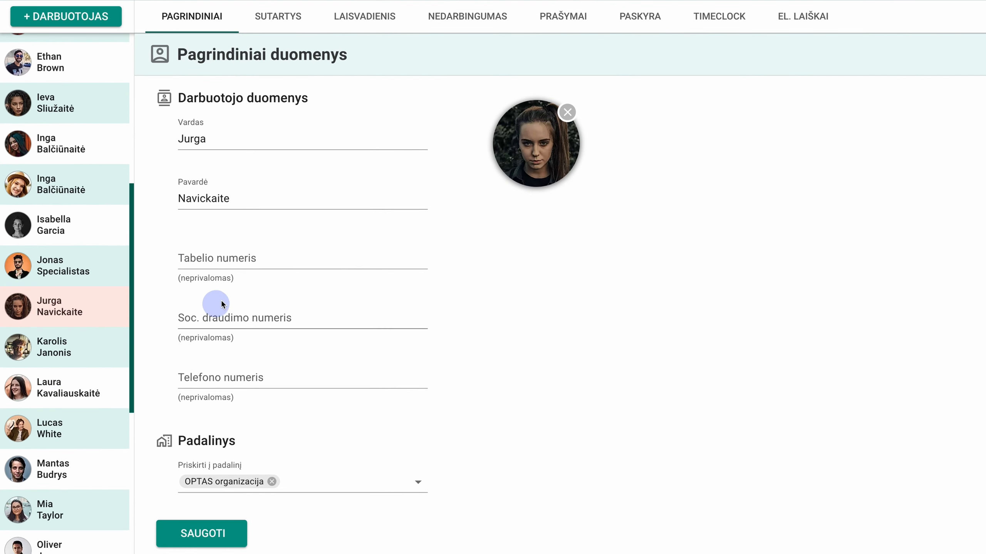
pyautogui.click(264, 203)
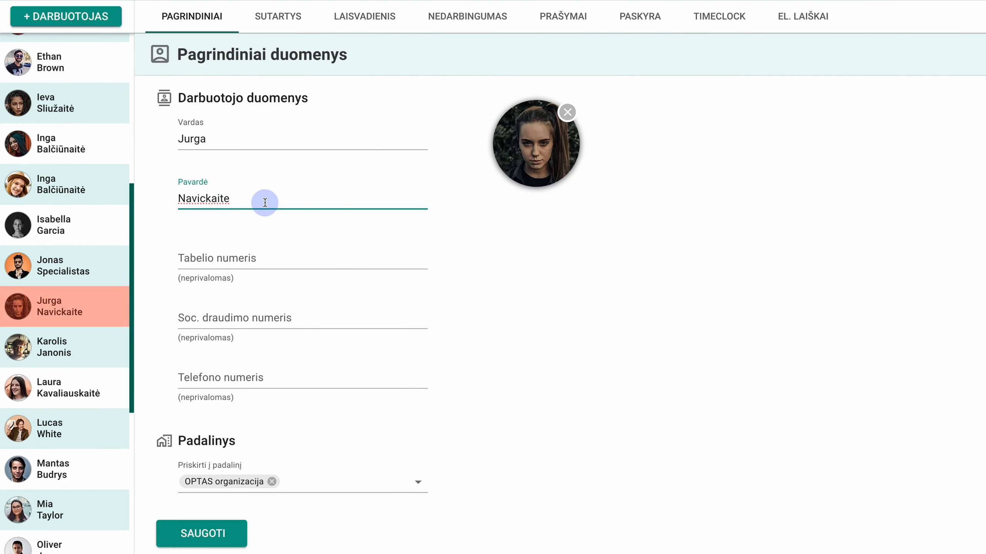
pyautogui.press('BackSpace')
pyautogui.write('ė')
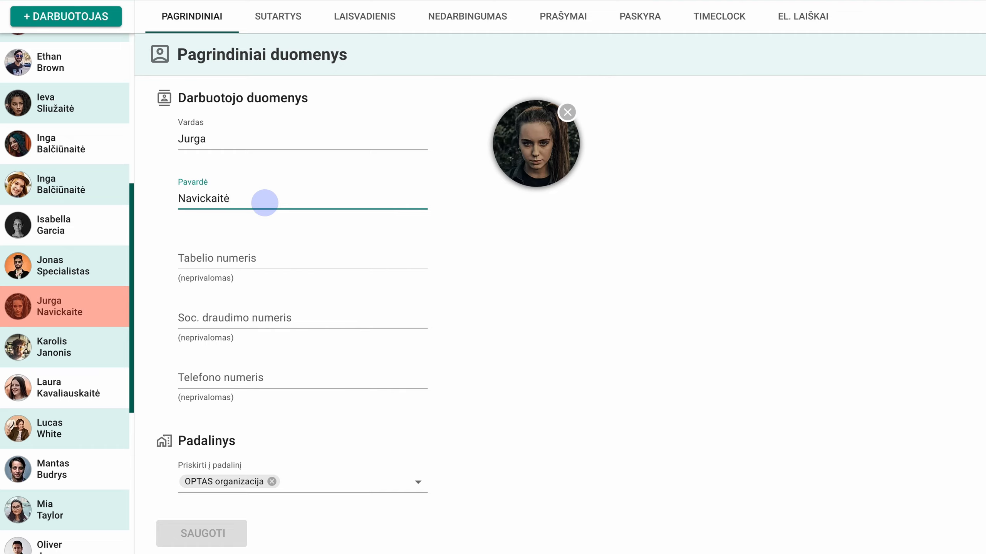
pyautogui.click(220, 534)
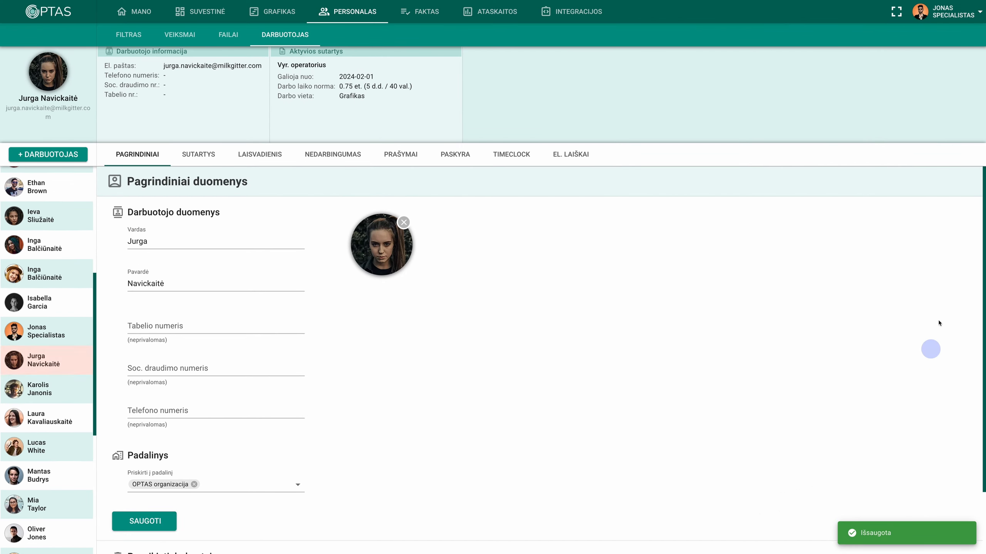
pyautogui.click(948, 14)
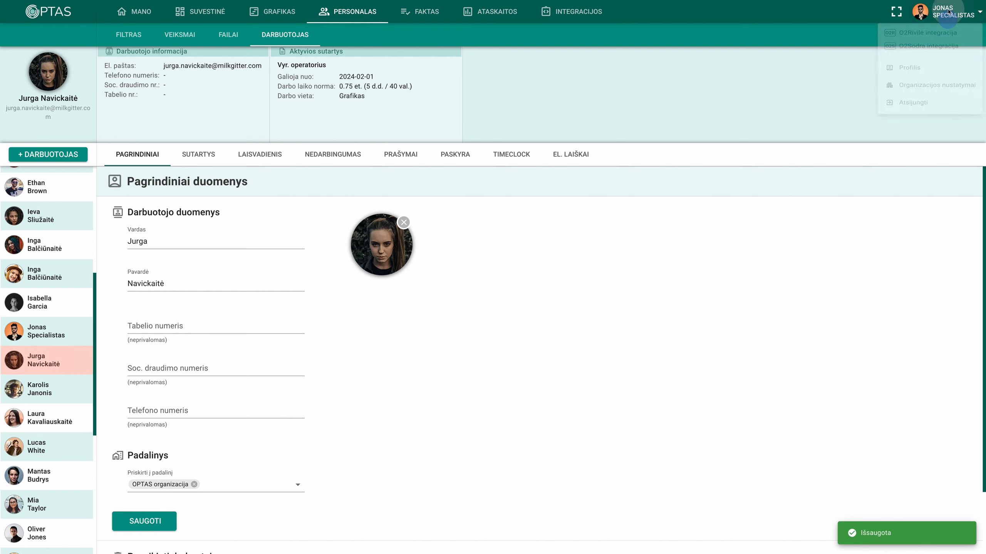
# - Attach report.xml on the O2Sodra integracija page and upload it, leaving 0 errors
pyautogui.click(937, 56)
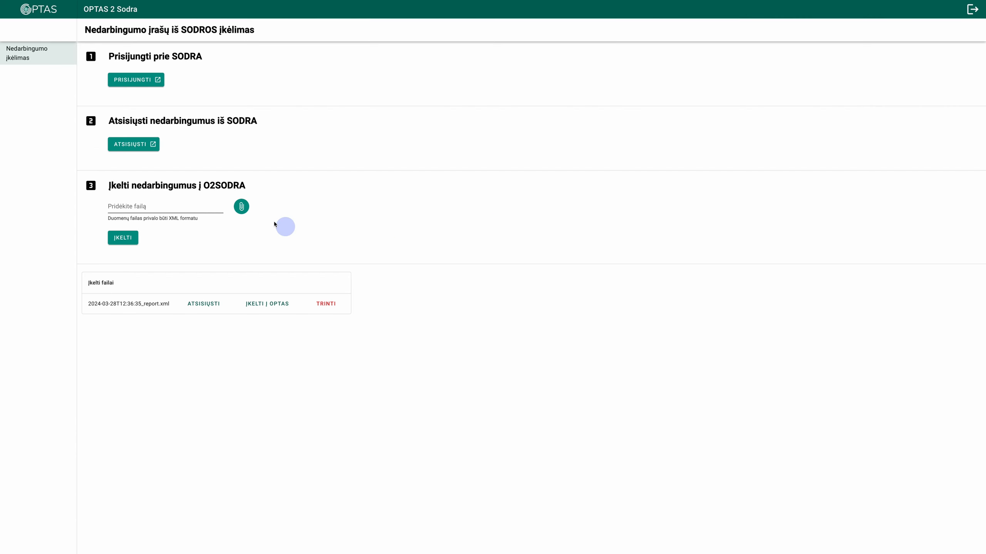
pyautogui.click(241, 206)
pyautogui.click(346, 186)
pyautogui.click(707, 398)
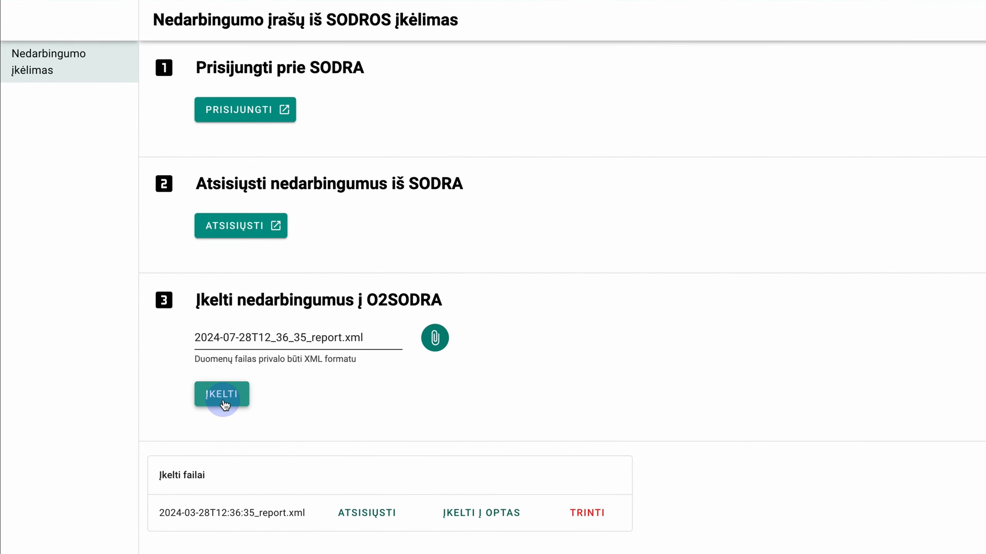
pyautogui.click(222, 402)
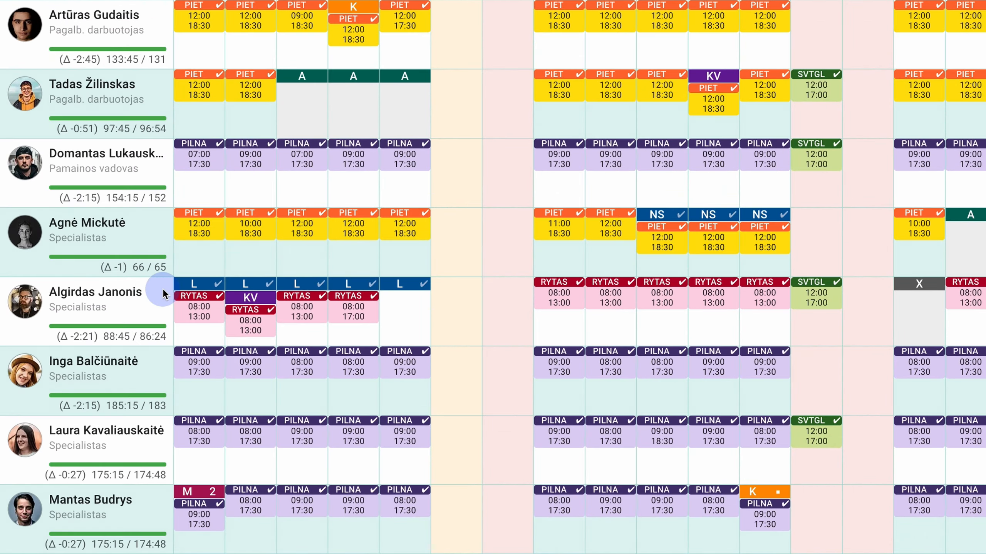
# - Open the employee's Informacija page to the NEDARBINGUMAS records for 2024-07-01 … 2024-07-05
pyautogui.moveTo(163, 295)
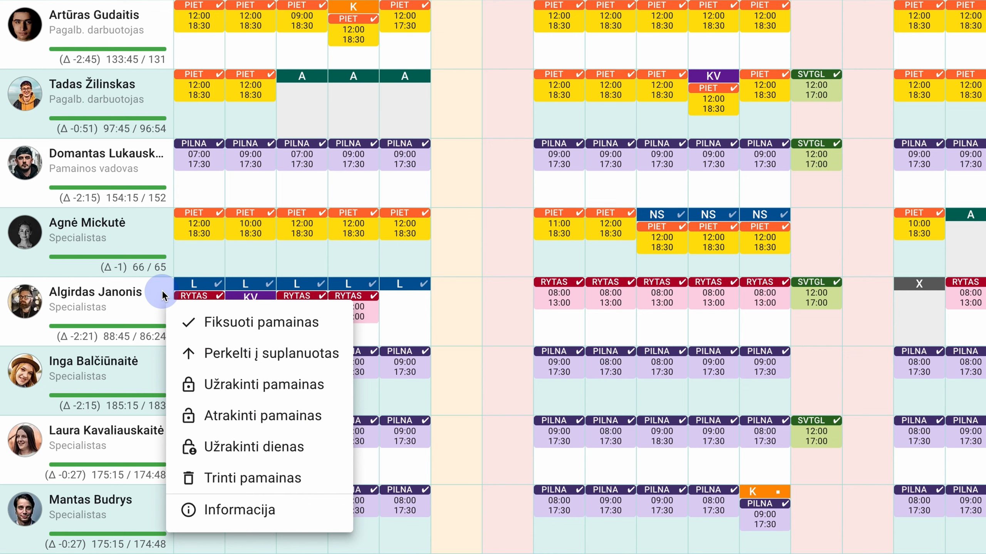
pyautogui.click(248, 505)
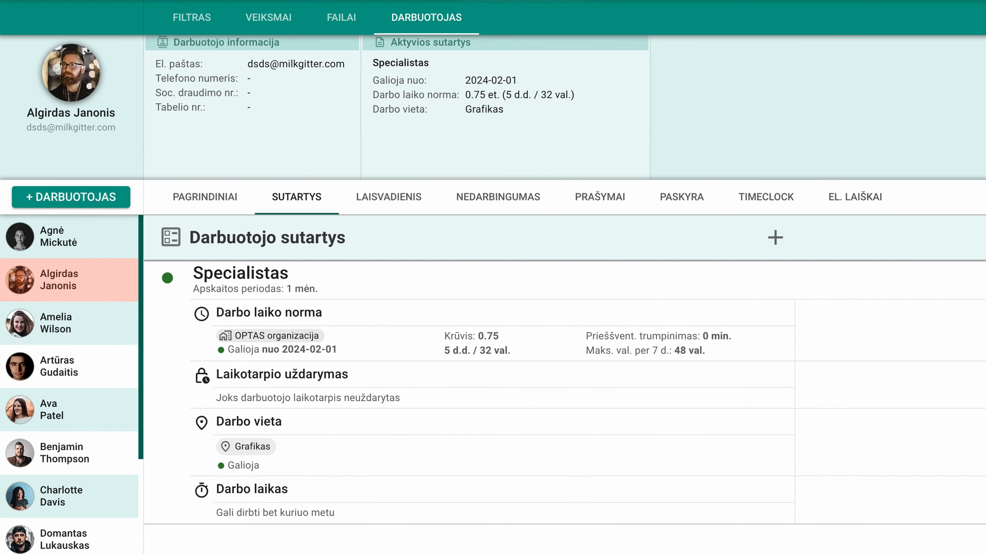
pyautogui.click(500, 210)
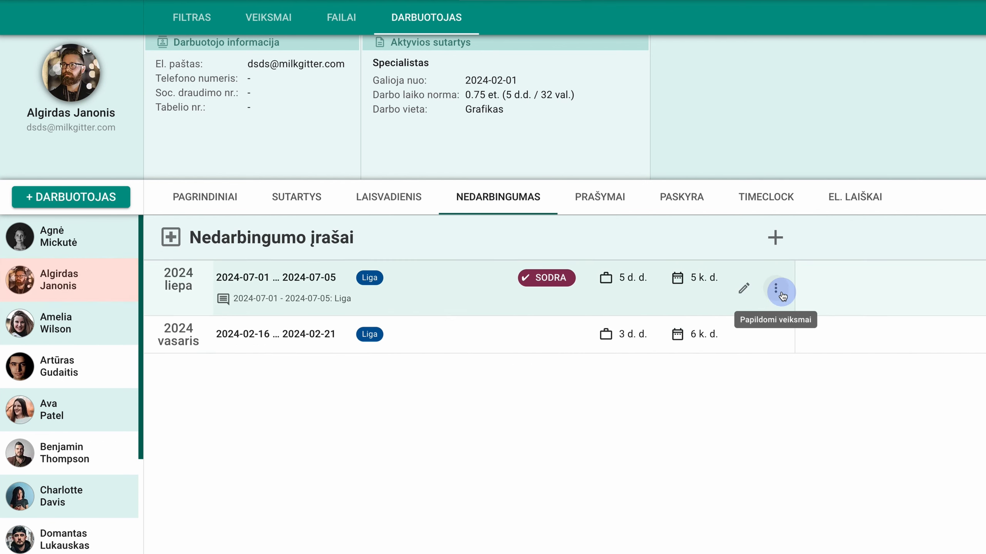
# - Cancel the sick leave for 2024-07-05 with Atšaukti nedarbingumą, then delete that Atšaukimas entry
pyautogui.click(775, 292)
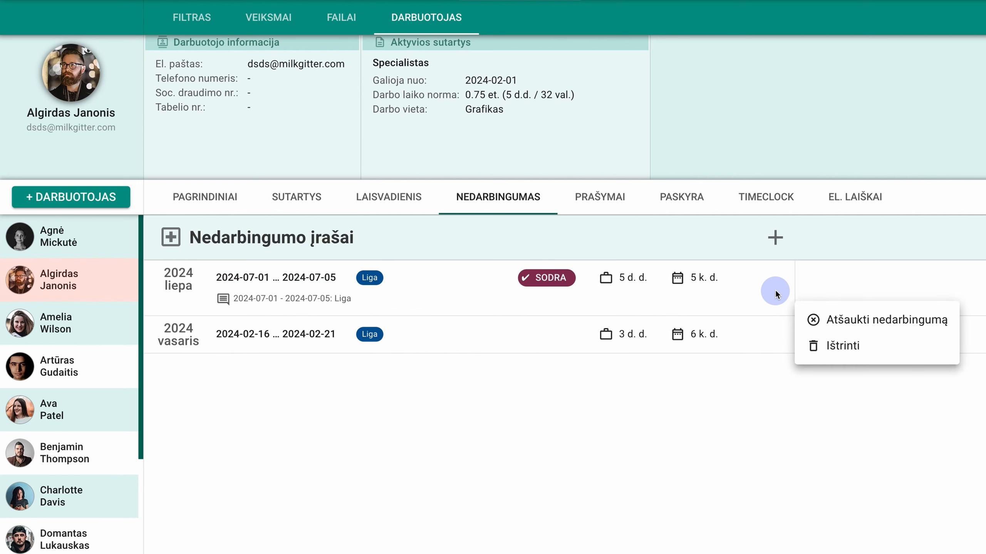
pyautogui.click(822, 319)
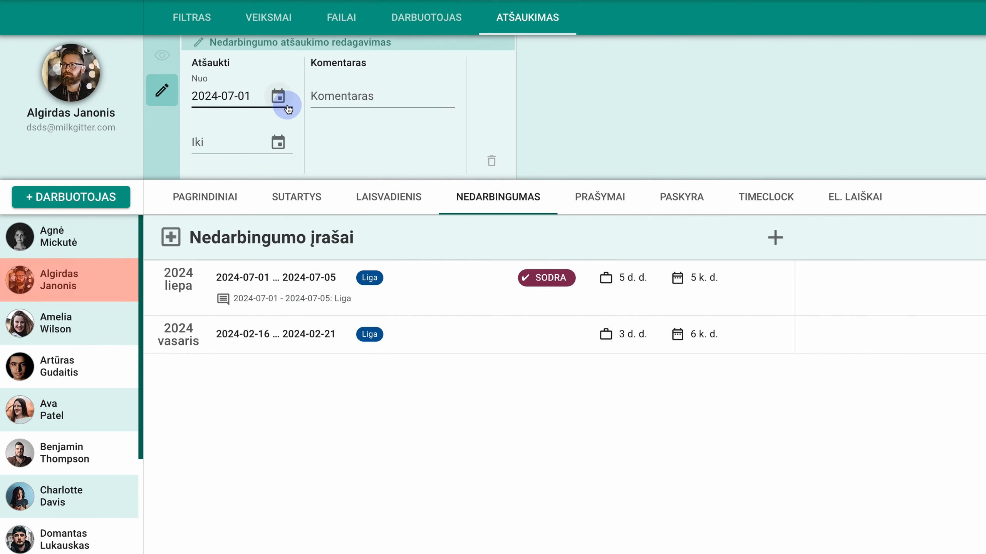
pyautogui.click(278, 97)
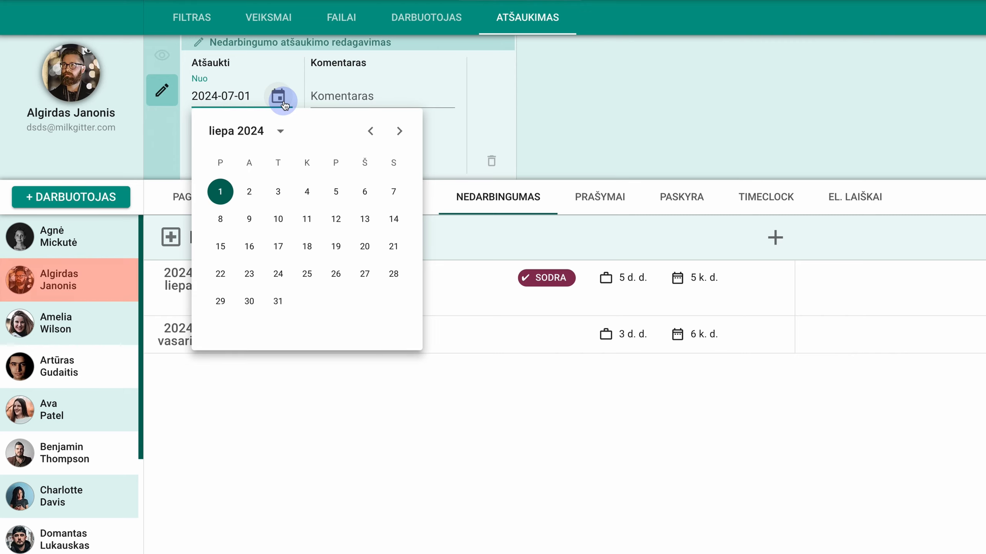
pyautogui.click(335, 191)
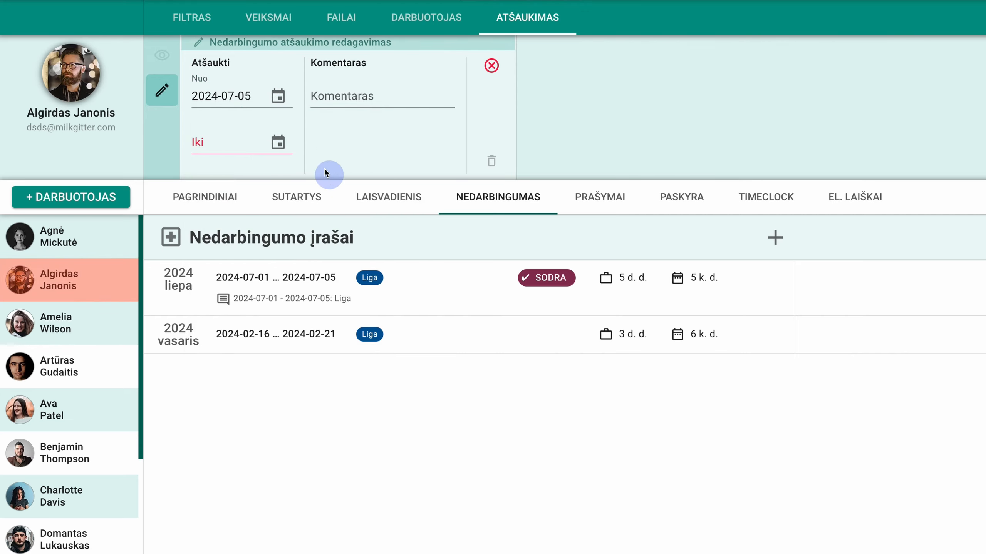
pyautogui.click(278, 142)
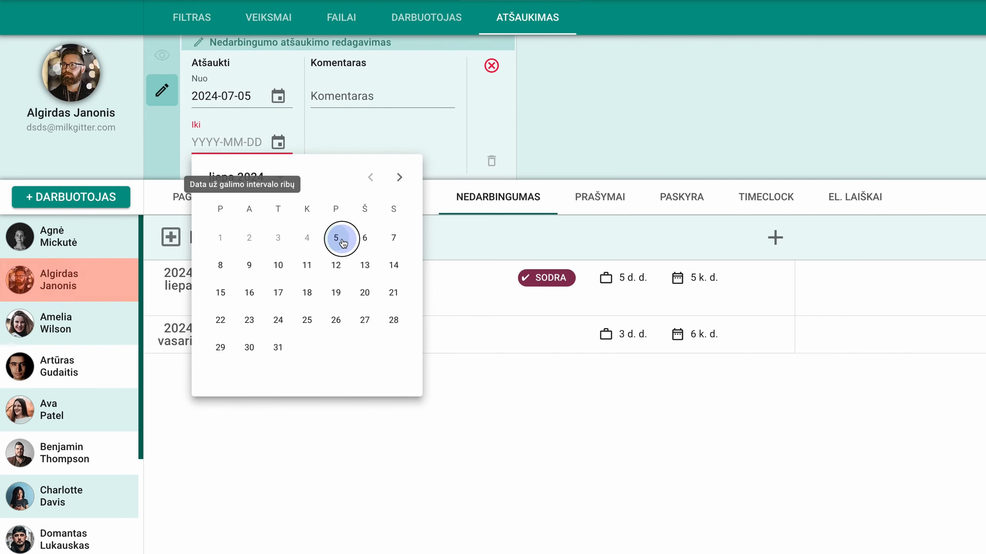
pyautogui.click(342, 238)
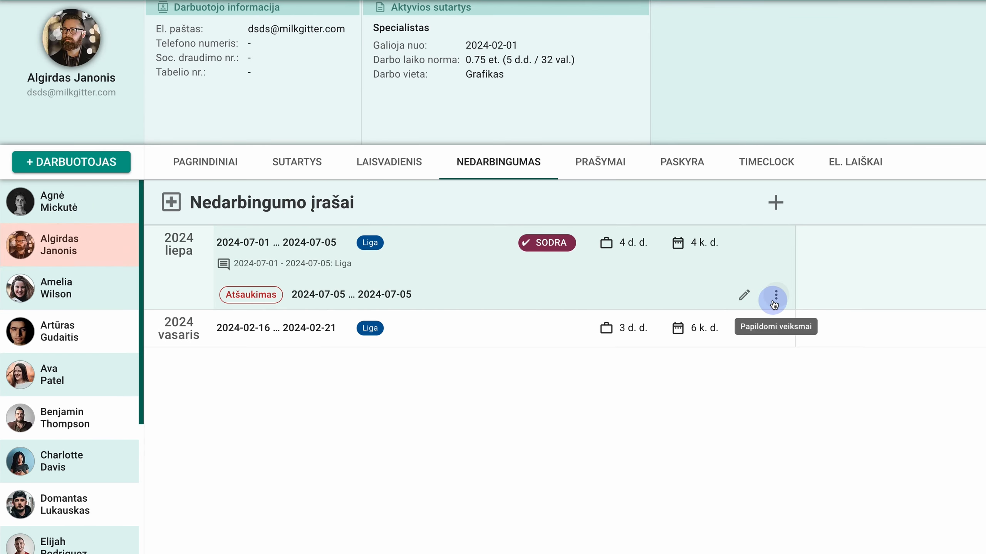
pyautogui.click(773, 302)
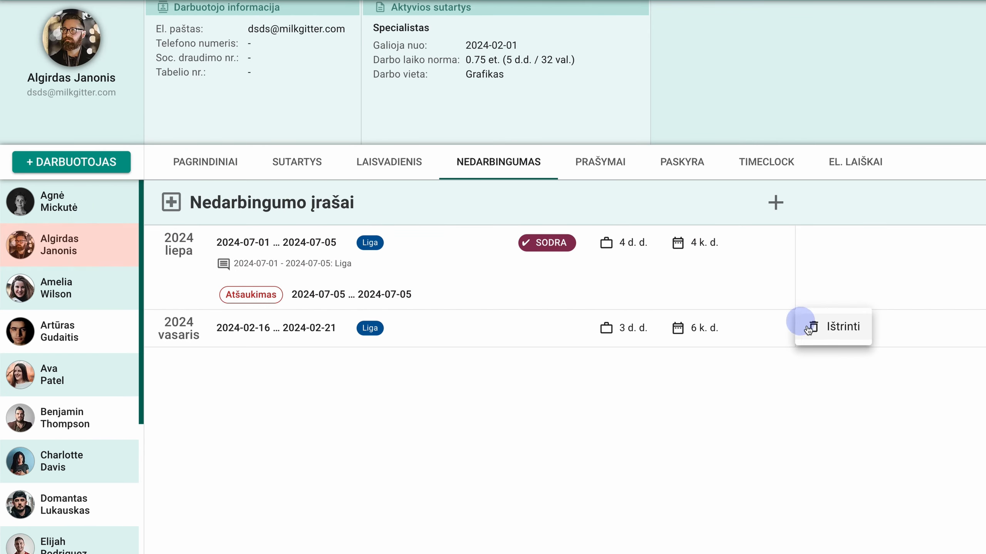
pyautogui.click(823, 336)
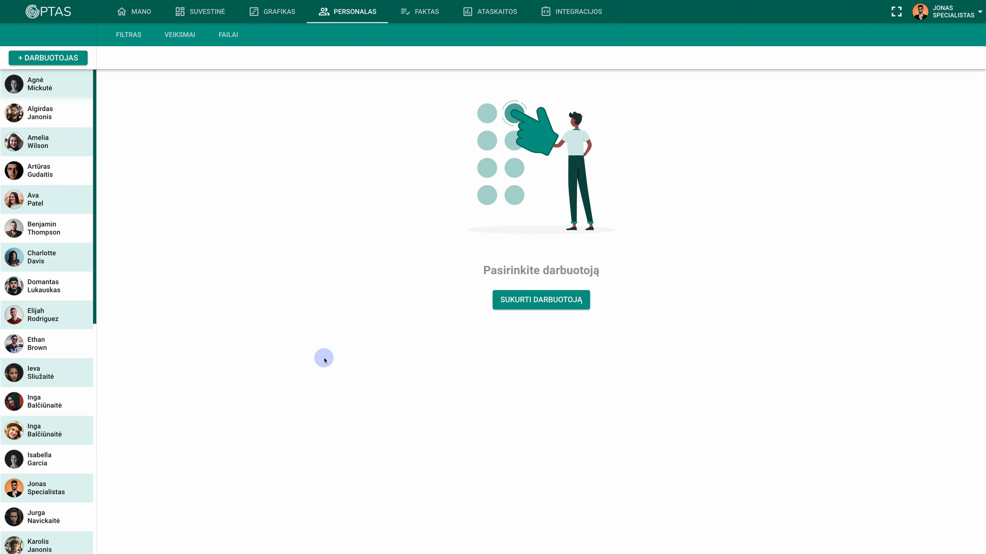
# - On the Direktorius employee's account, enable the SODRA integracijos naudotojas system role
pyautogui.click(74, 409)
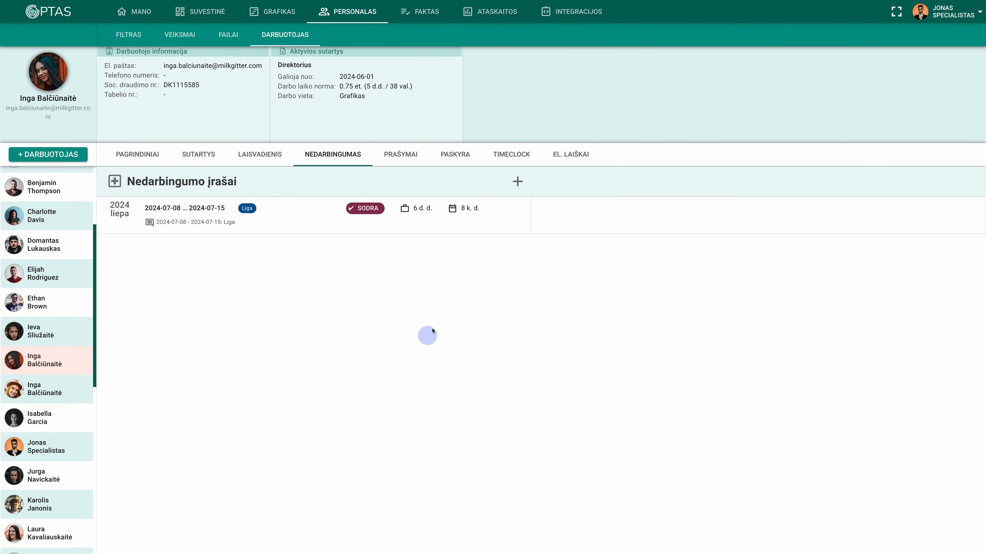
pyautogui.click(458, 155)
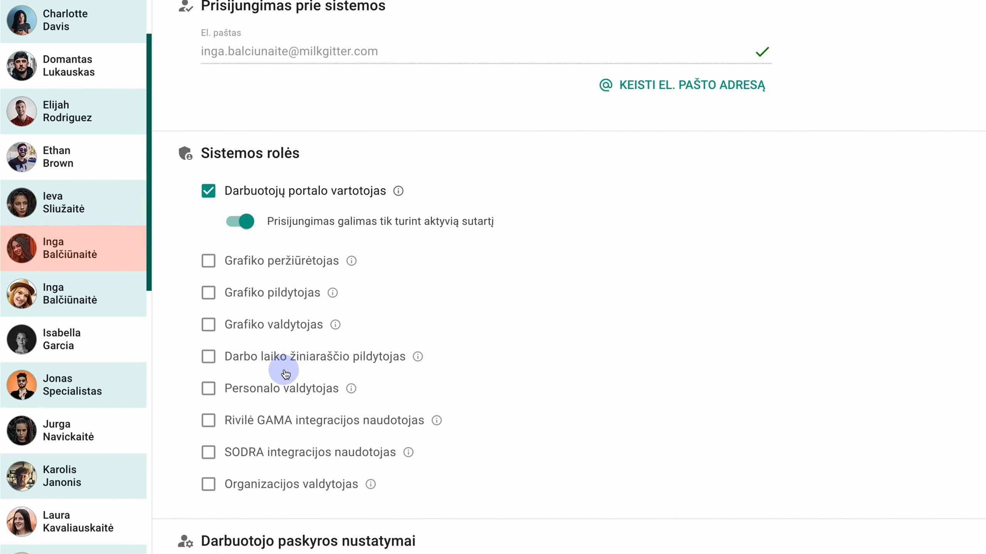
pyautogui.scroll(-2, 178, 433)
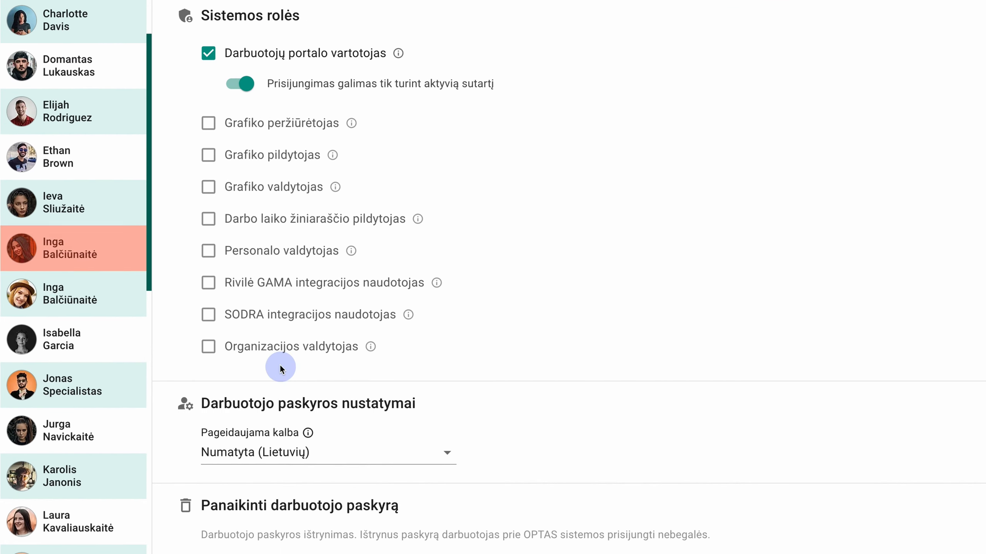
pyautogui.click(212, 318)
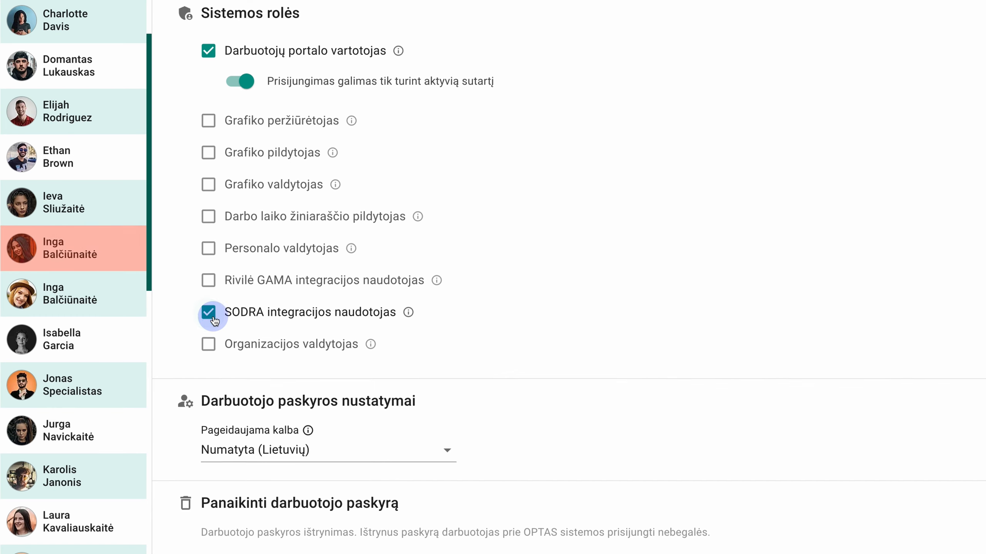
pyautogui.scroll(-1, 213, 318)
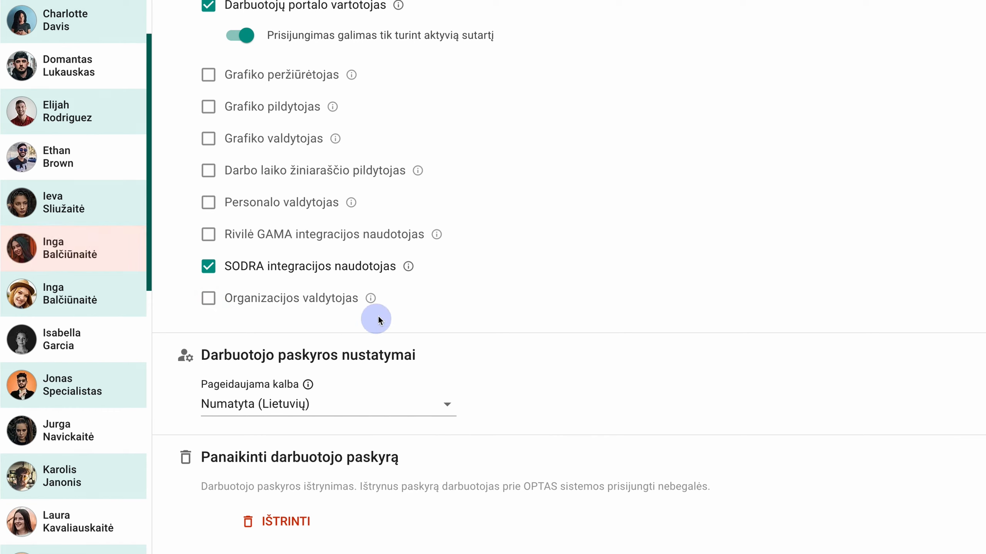
pyautogui.moveTo(408, 269)
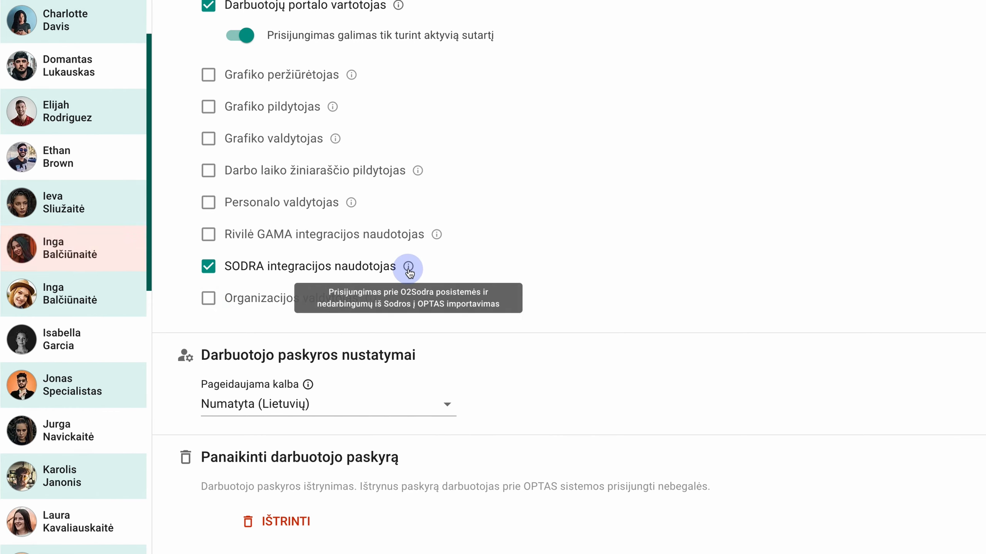